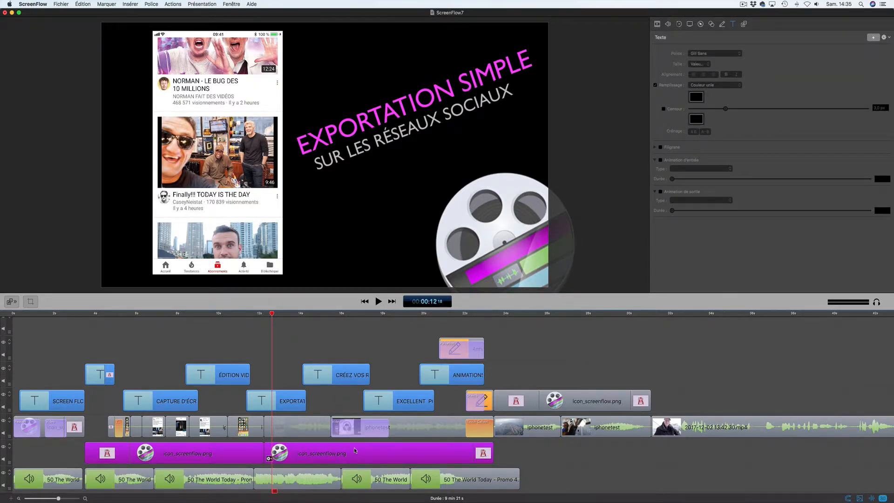
# Select the "CRÉEZ VOS R" text clip on the timeline and view its available colour labels without changing anything
pyautogui.click(345, 371)
pyautogui.rightClick(346, 371)
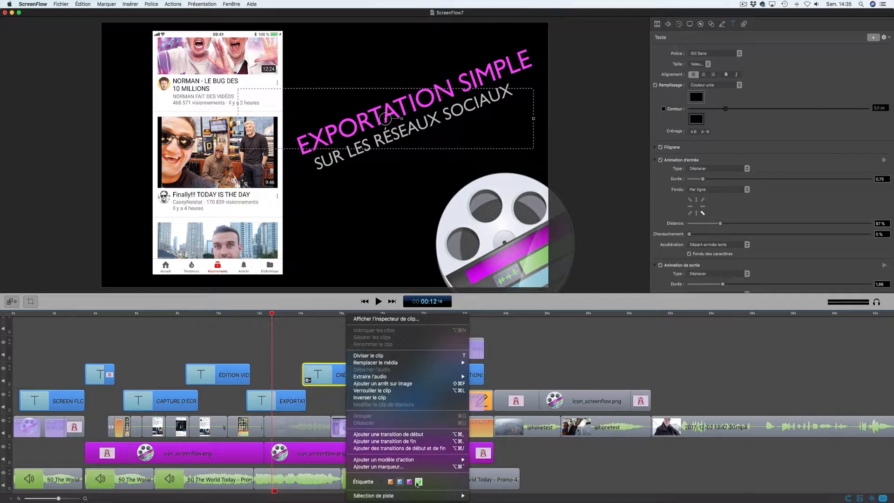
pyautogui.click(330, 332)
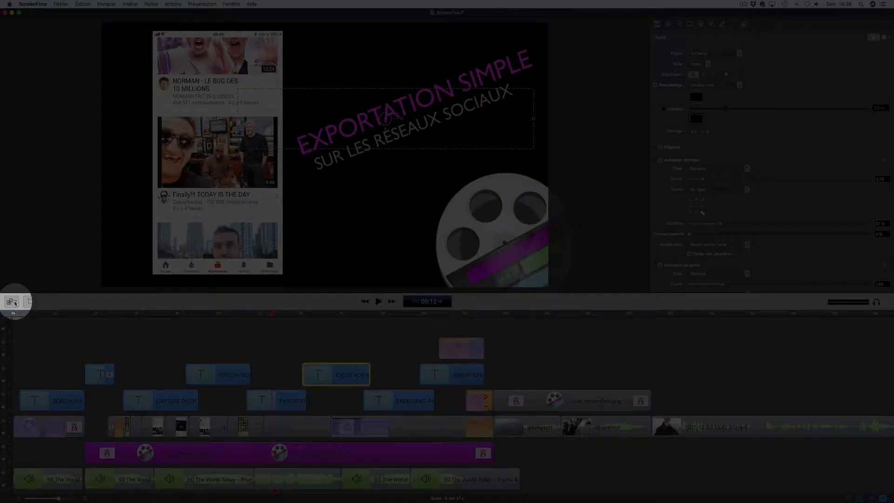
# Show the media library and browse the document's media, the system media sources and the global library in turn
pyautogui.click(11, 302)
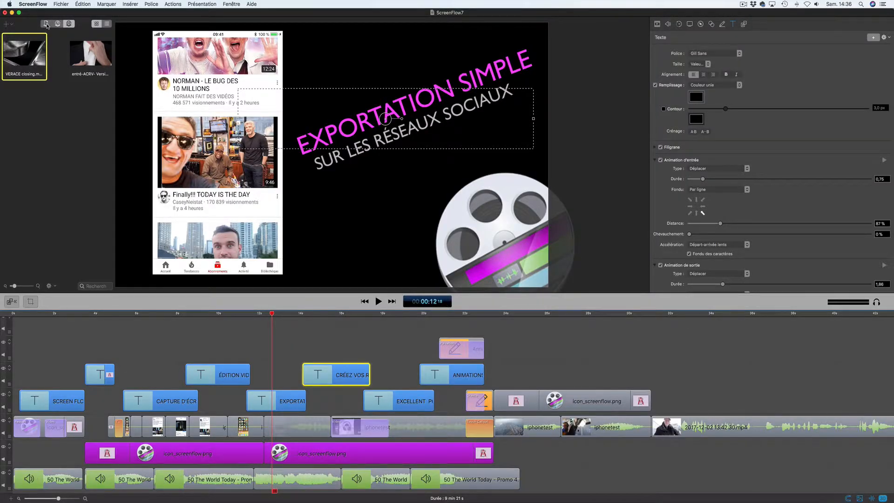
pyautogui.click(46, 24)
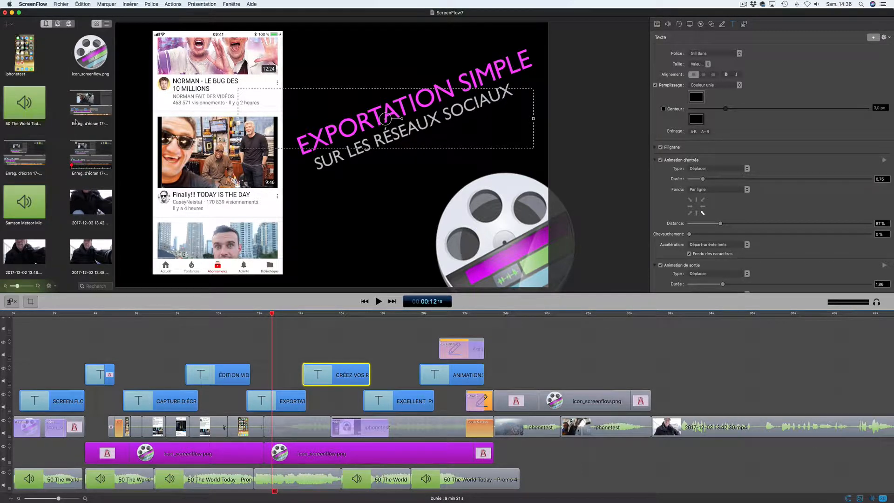
pyautogui.click(58, 24)
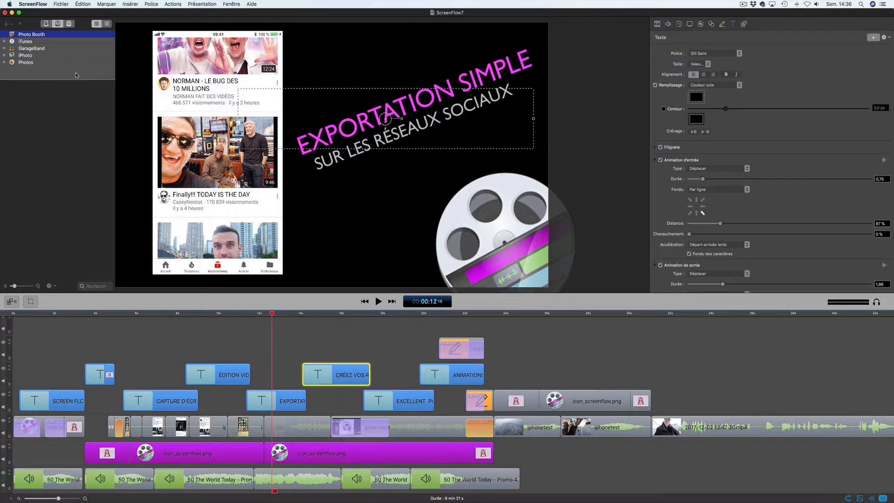
pyautogui.click(69, 23)
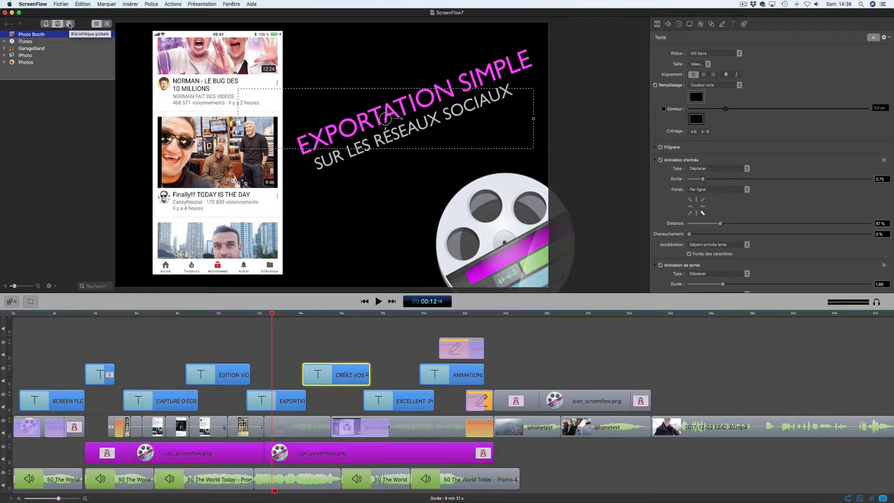
pyautogui.click(69, 24)
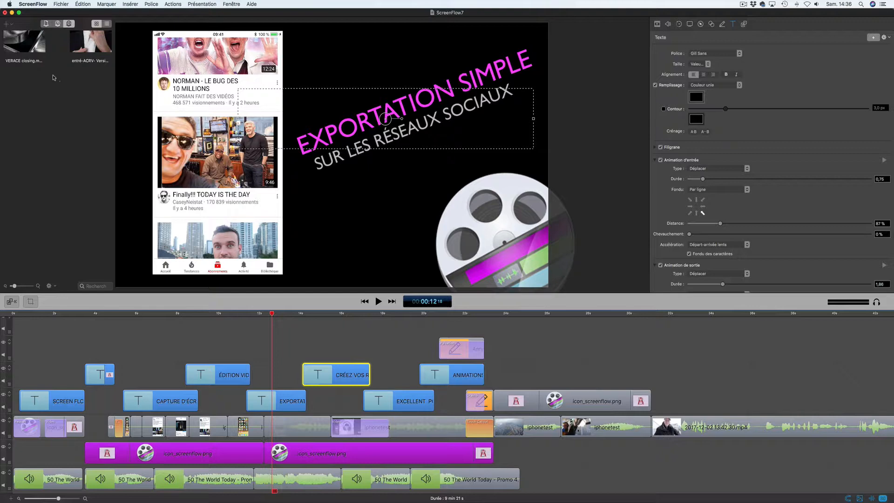
# Place the VERACE closing clip from the global library on the timeline after the last icon_screenflow.png clip, and undo the insertion
pyautogui.click(29, 44)
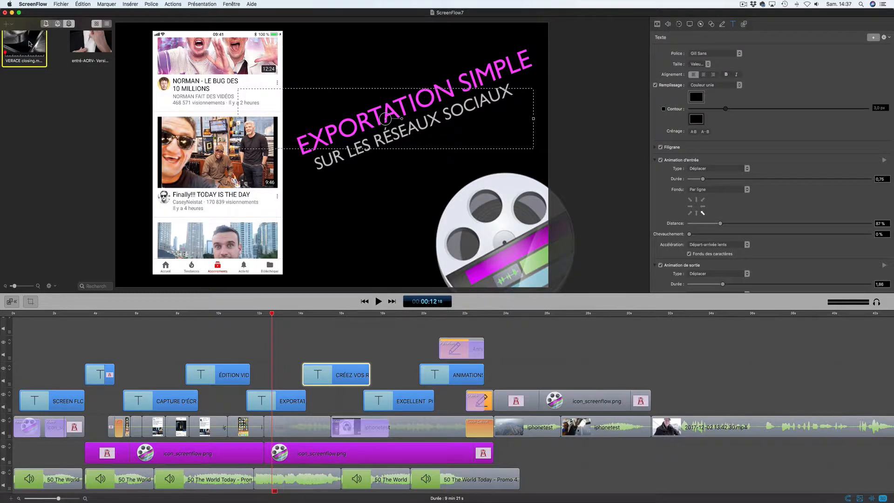
pyautogui.moveTo(28, 44); pyautogui.dragTo(661, 390)
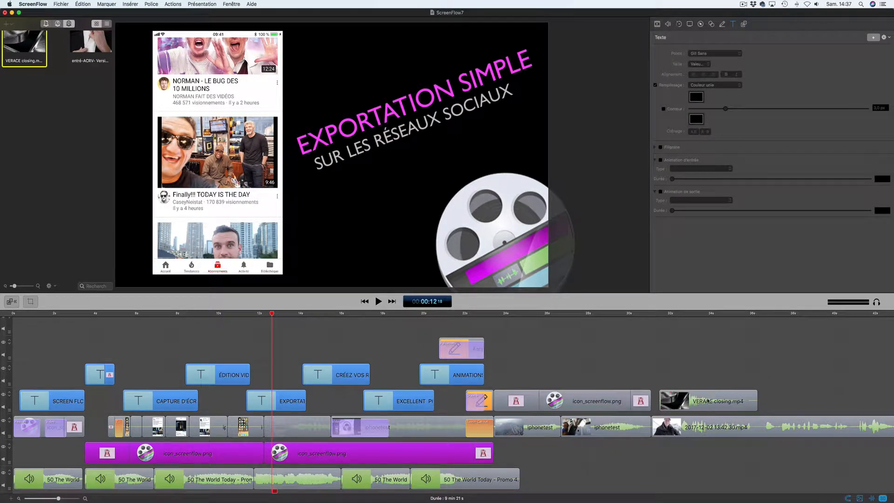
pyautogui.press('super+z')
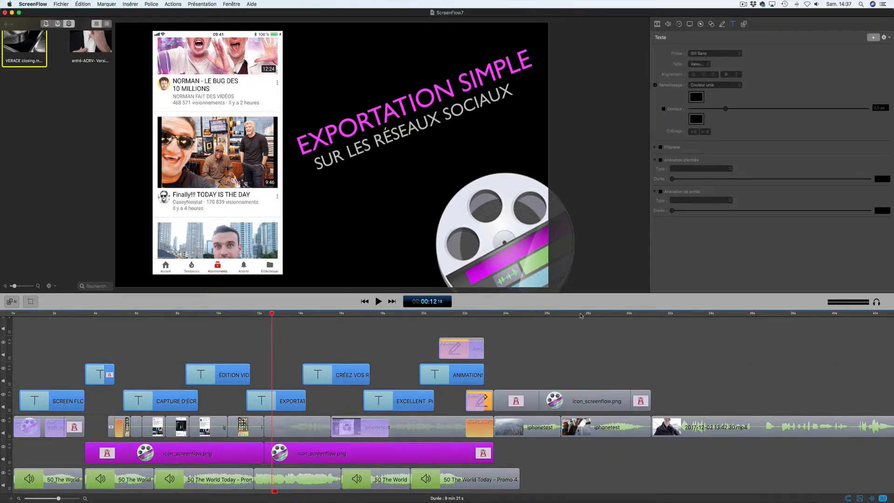
# Examine the duration and speed settings of the video clip around 27 seconds in the clip inspector, and close it
pyautogui.click(581, 315)
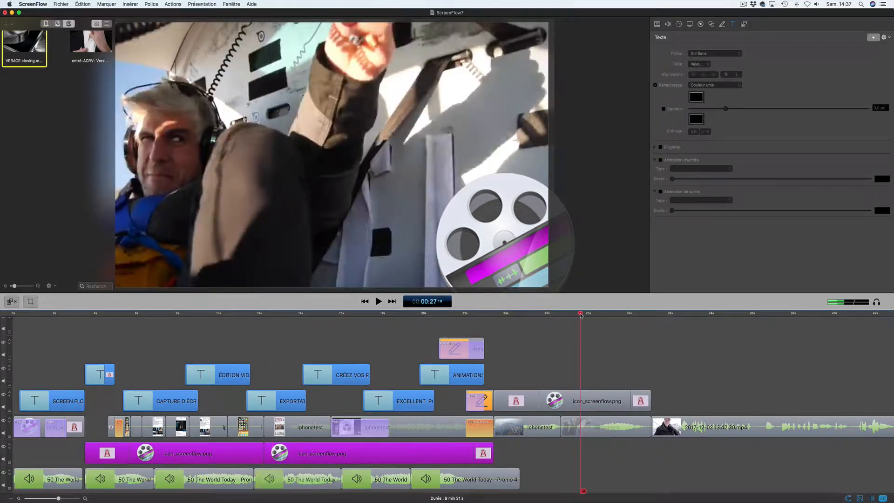
pyautogui.click(572, 432)
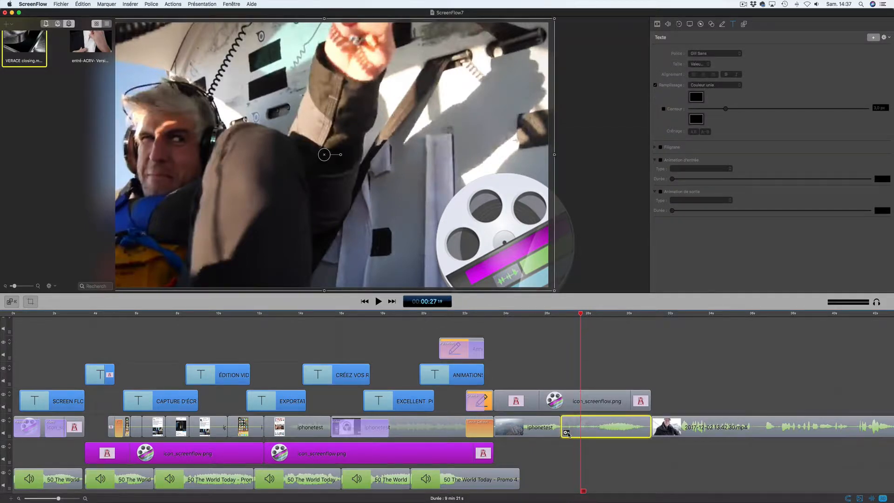
pyautogui.click(567, 432)
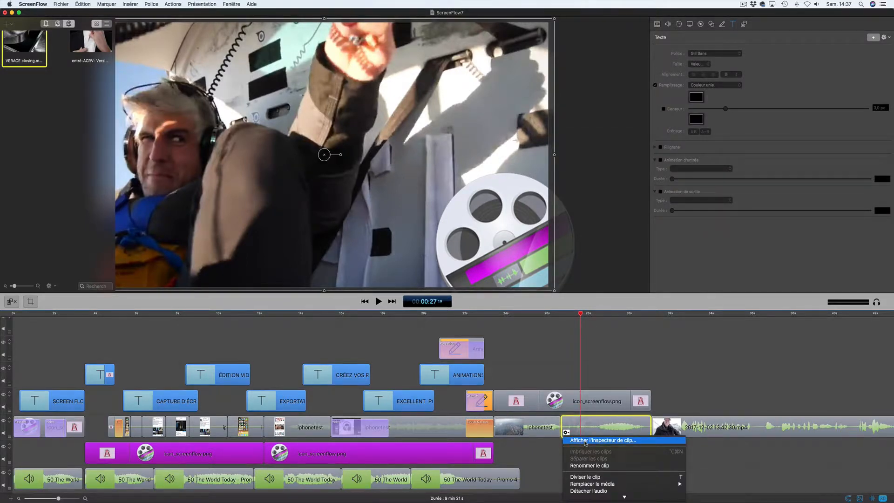
pyautogui.click(586, 440)
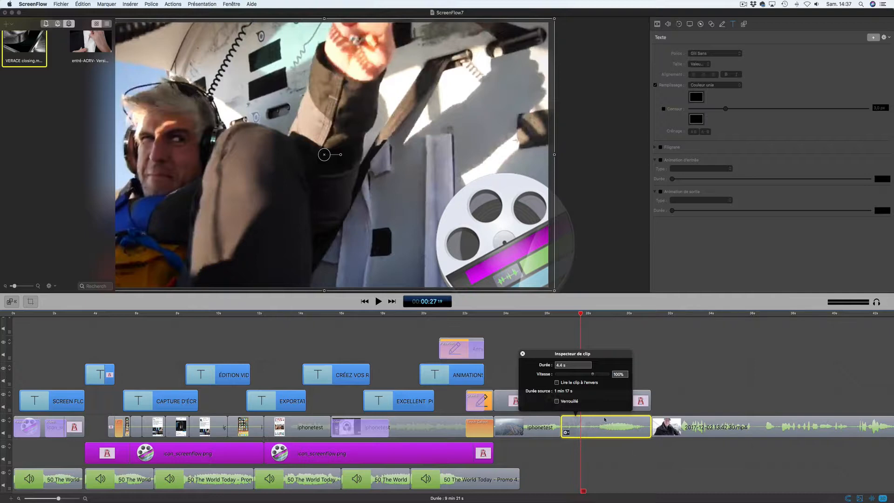
pyautogui.click(522, 354)
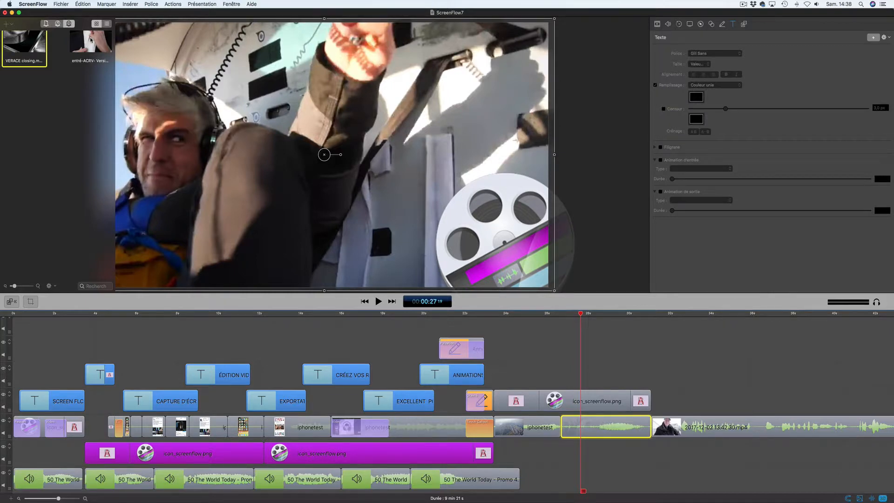
# Try the Clair interface theme in the general preferences and restore the Foncé theme
pyautogui.click(64, 4)
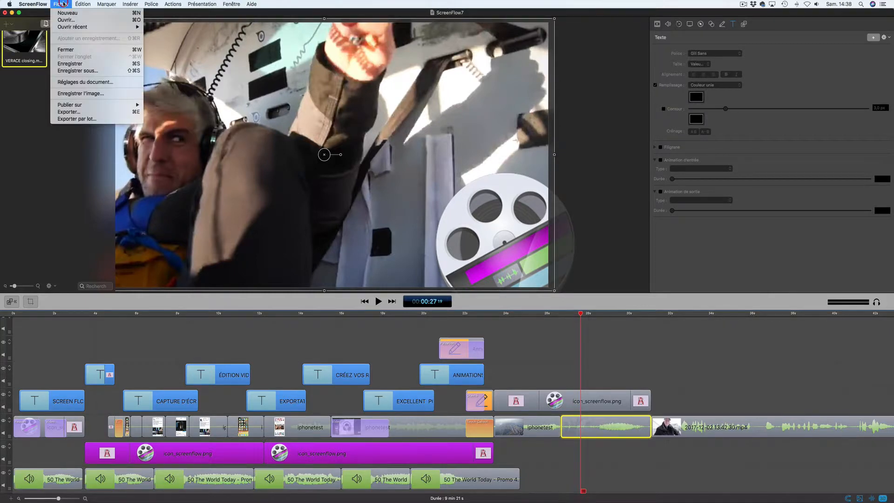
pyautogui.moveTo(34, 4)
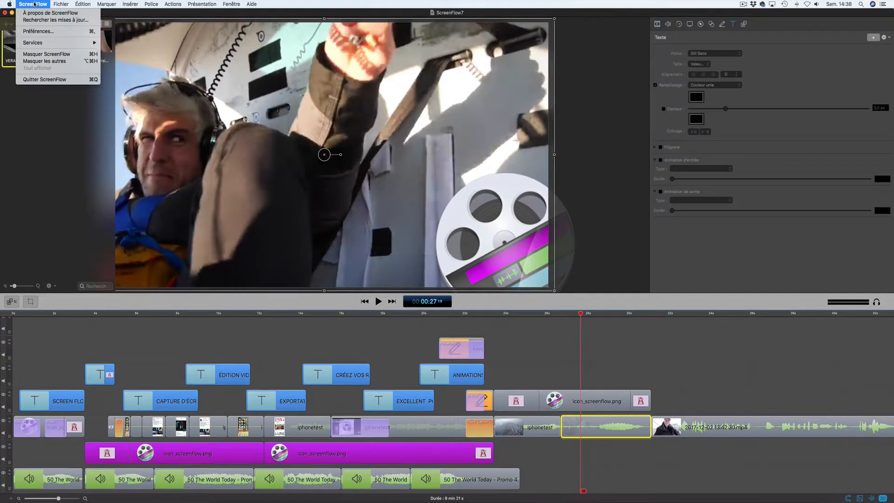
pyautogui.click(37, 32)
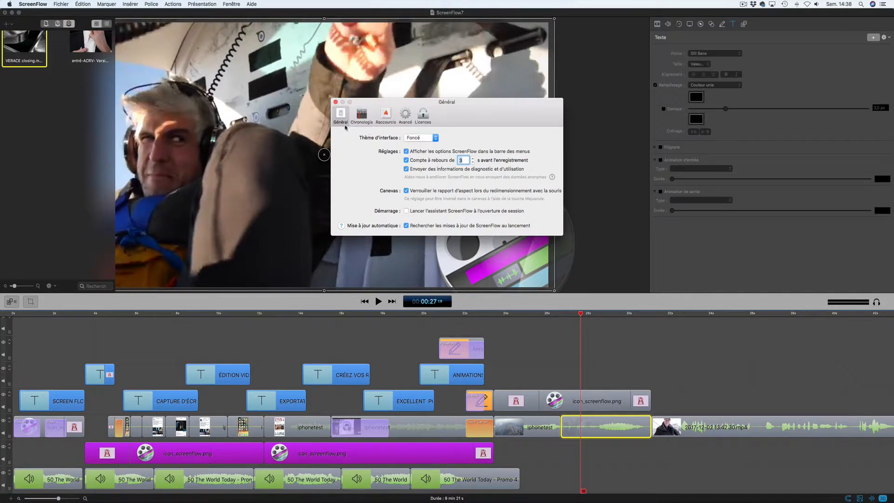
pyautogui.click(421, 138)
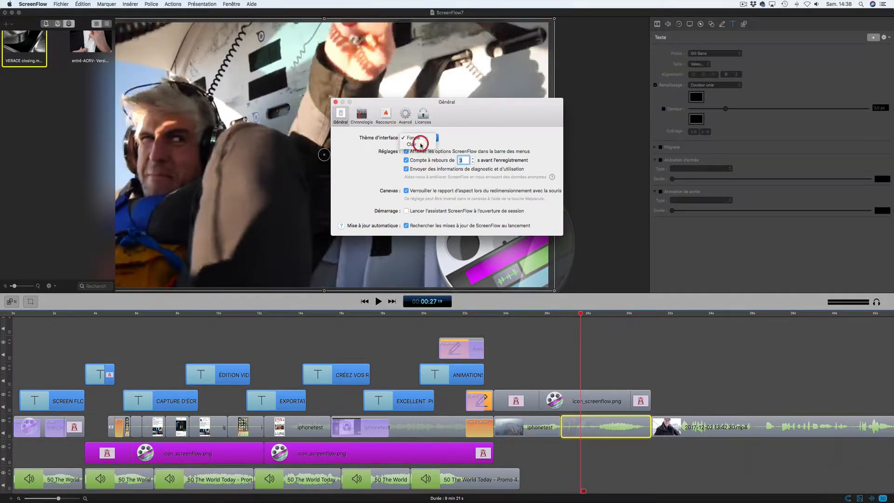
pyautogui.click(421, 144)
pyautogui.click(421, 138)
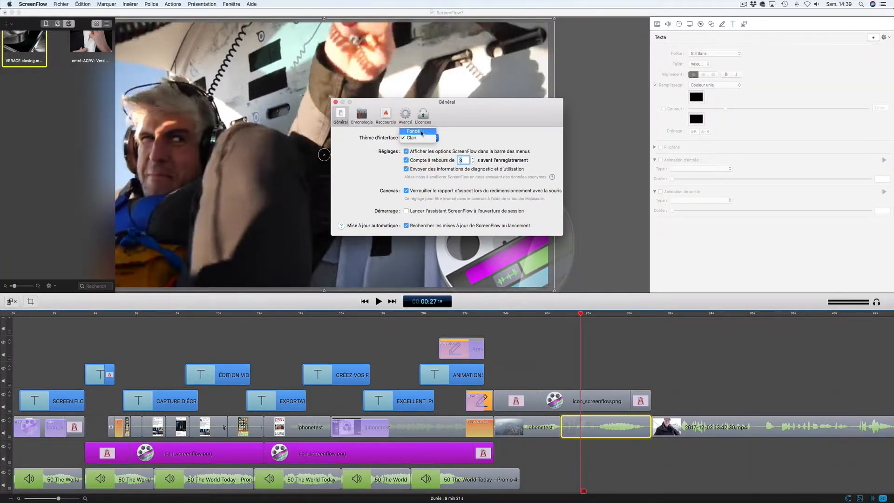
pyautogui.click(422, 131)
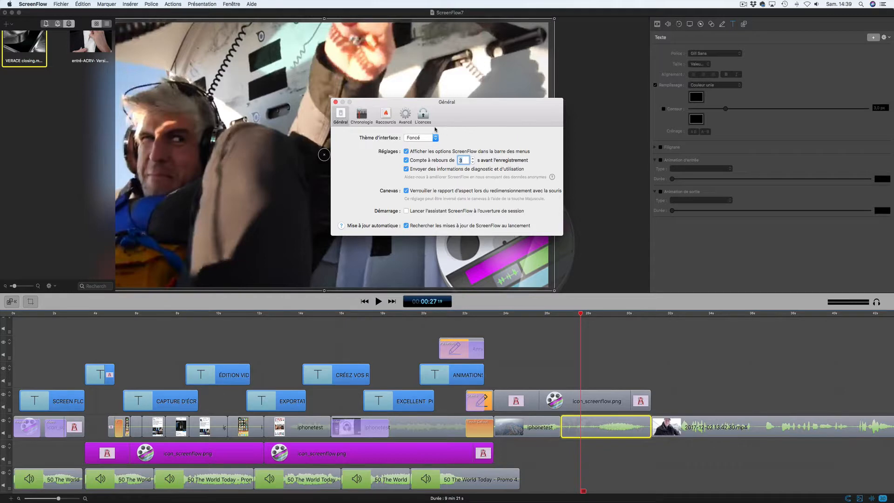
# Browse the default keyboard shortcut list in the preferences
pyautogui.click(385, 113)
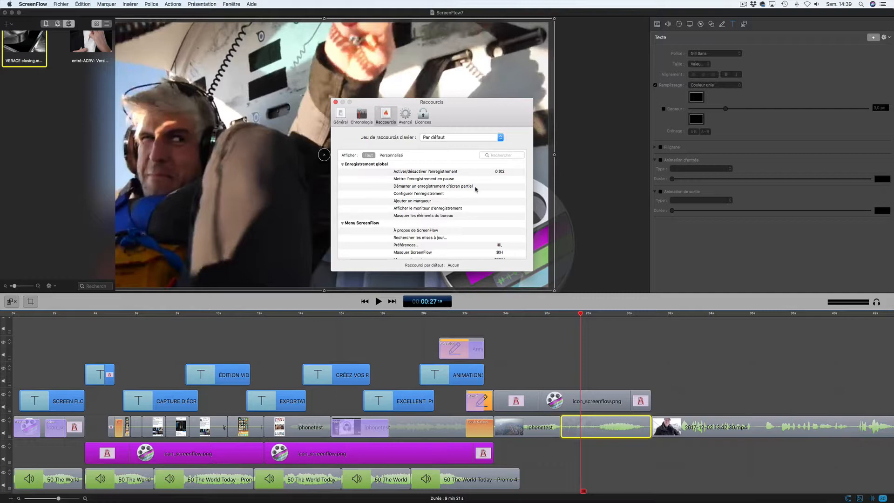
pyautogui.scroll(-5, 486, 203)
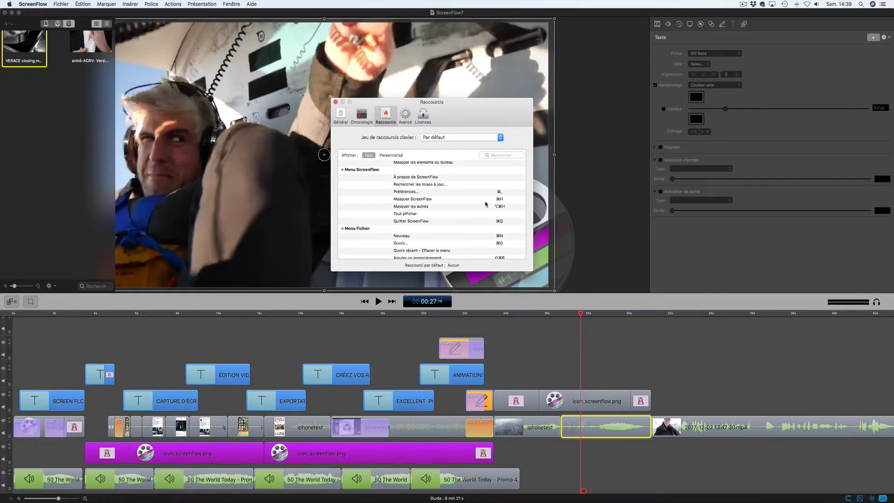
pyautogui.scroll(-3, 486, 204)
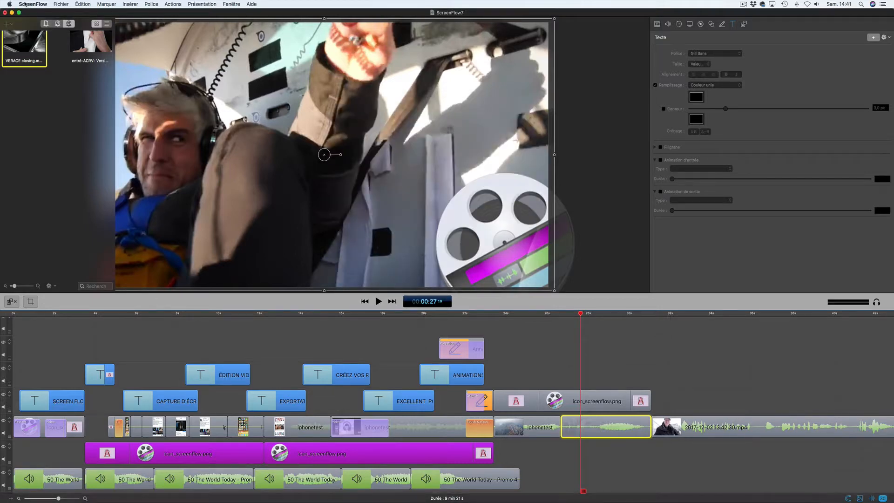
# Examine the YouTube publishing settings, including the frame rate choices, and cancel without publishing
pyautogui.click(59, 4)
pyautogui.moveTo(89, 104)
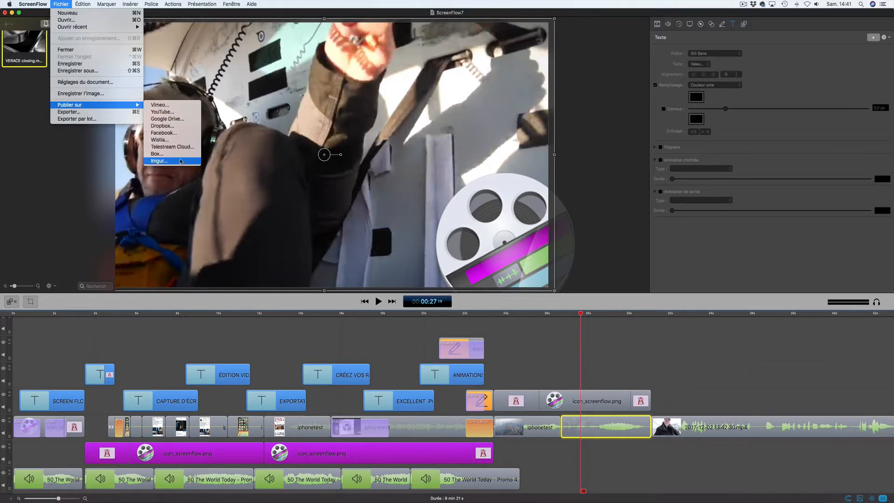
pyautogui.click(182, 114)
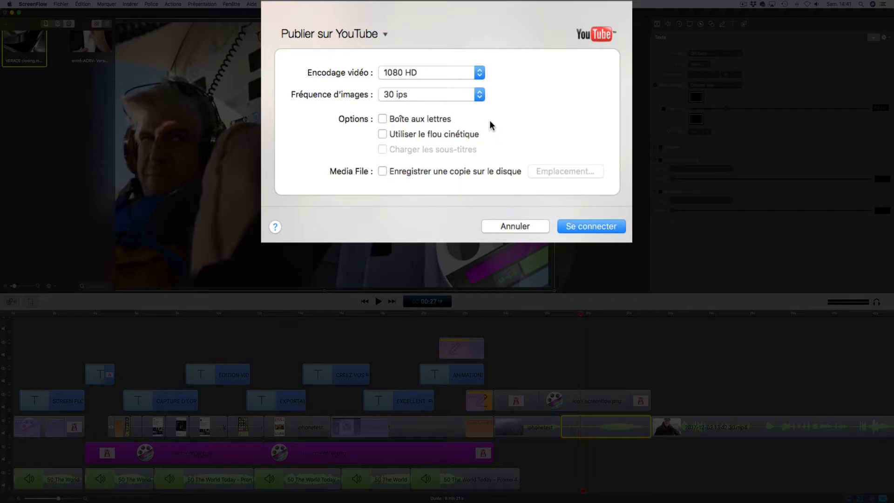
pyautogui.click(454, 95)
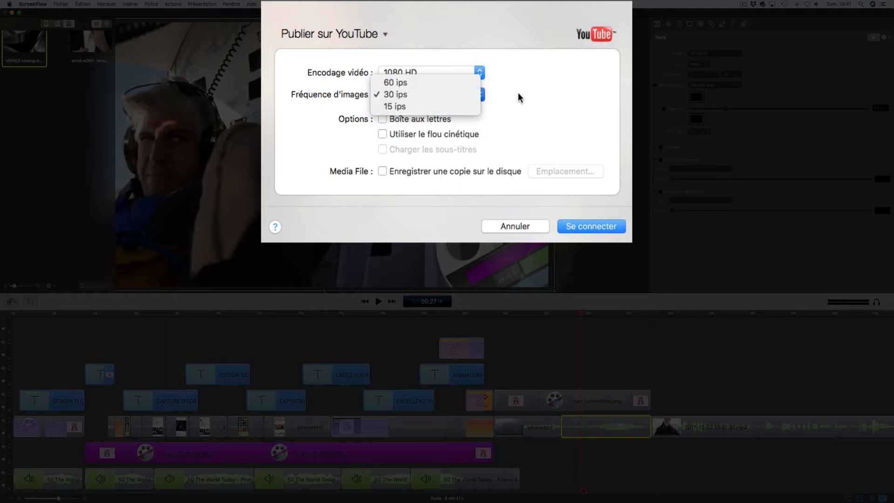
pyautogui.click(546, 95)
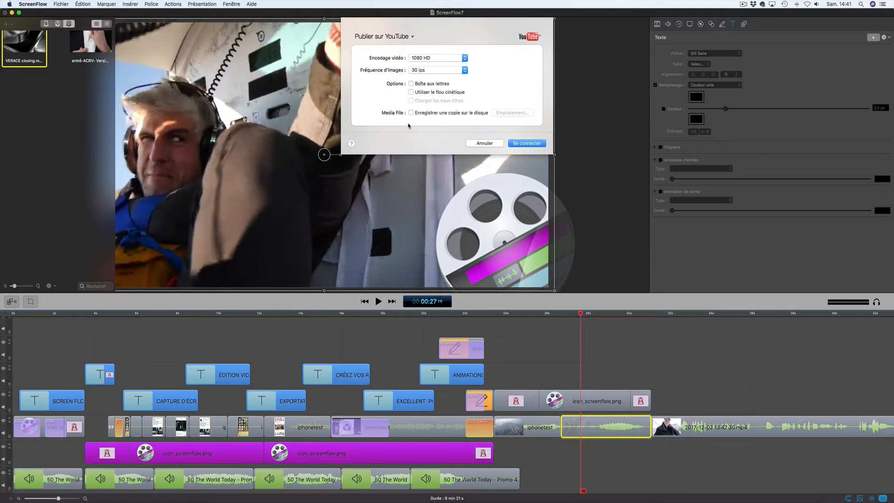
pyautogui.click(483, 143)
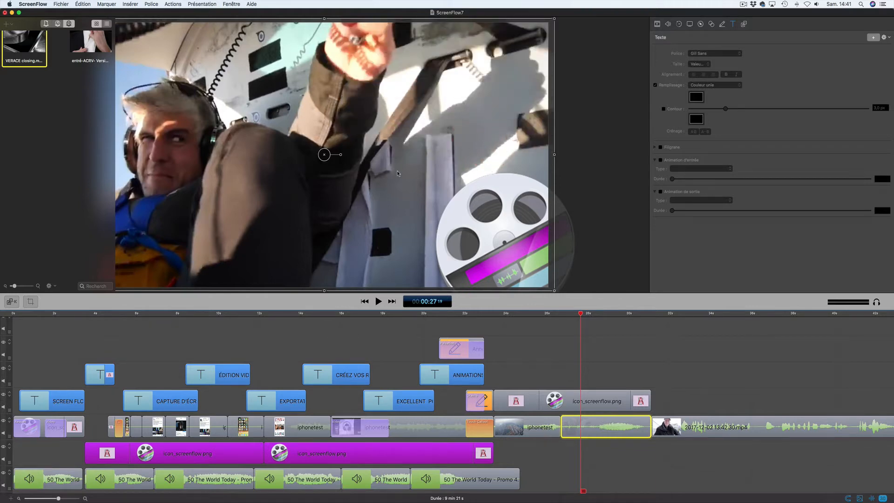